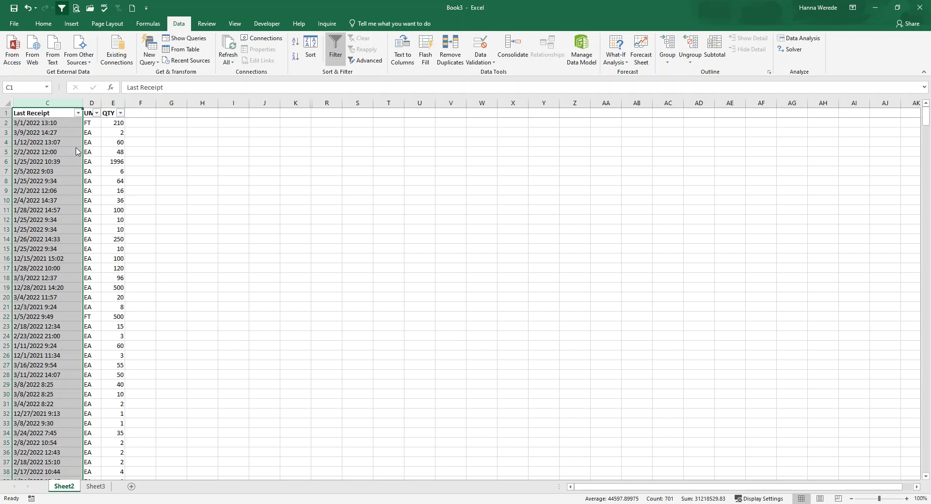
# Step: Insert five blank columns between the Last Receipt and UM columns
pyautogui.click(52, 126)
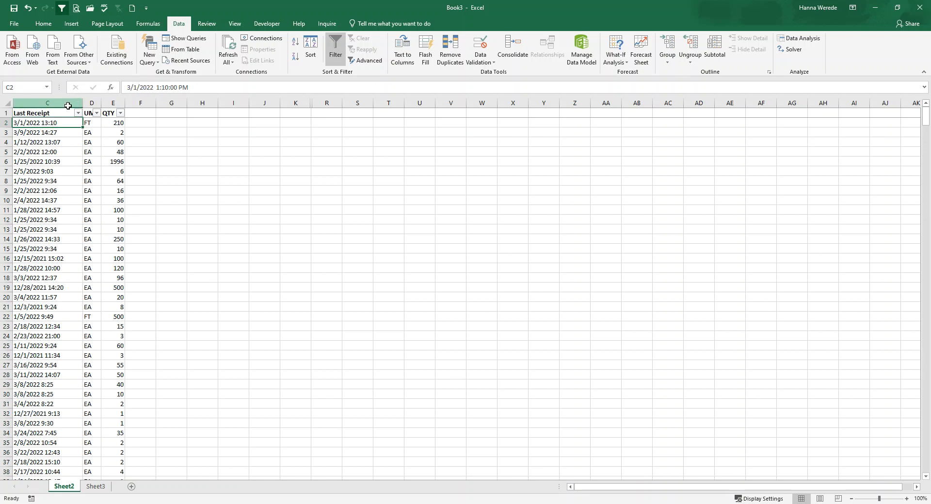
pyautogui.click(68, 104)
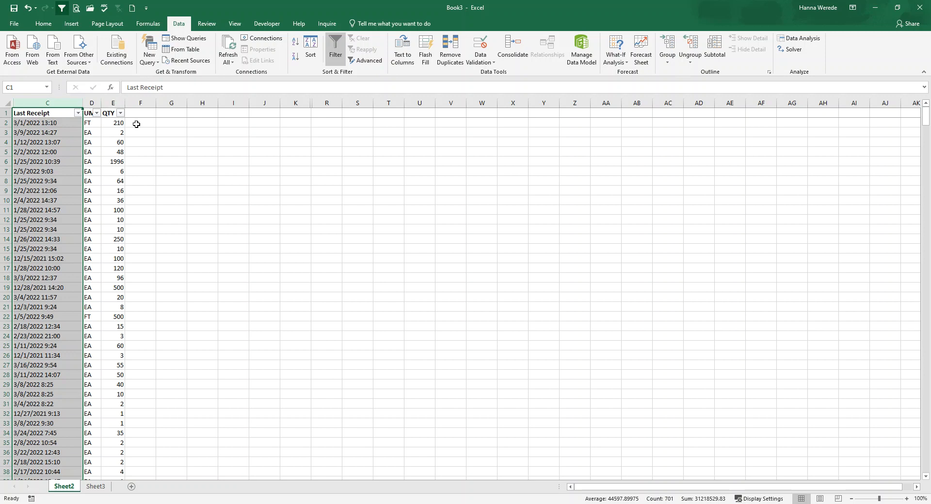
pyautogui.moveTo(92, 103); pyautogui.dragTo(202, 108)
pyautogui.rightClick(202, 107)
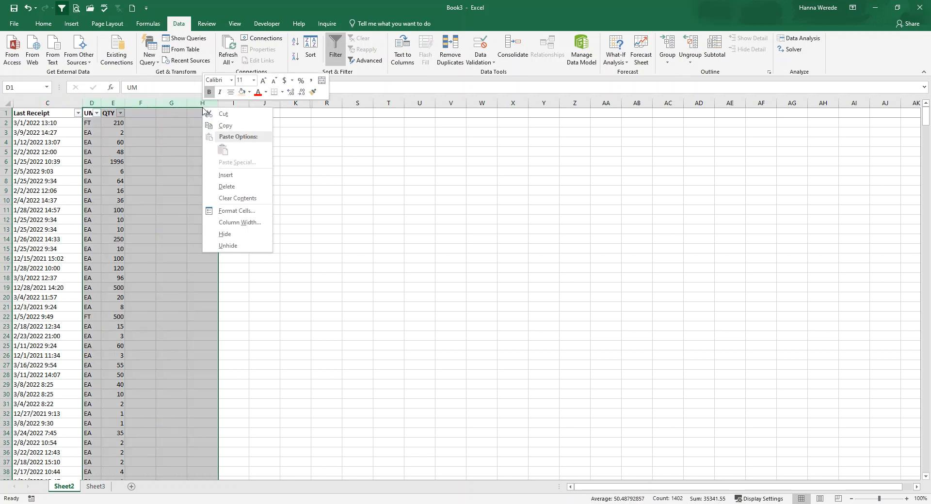
pyautogui.click(207, 175)
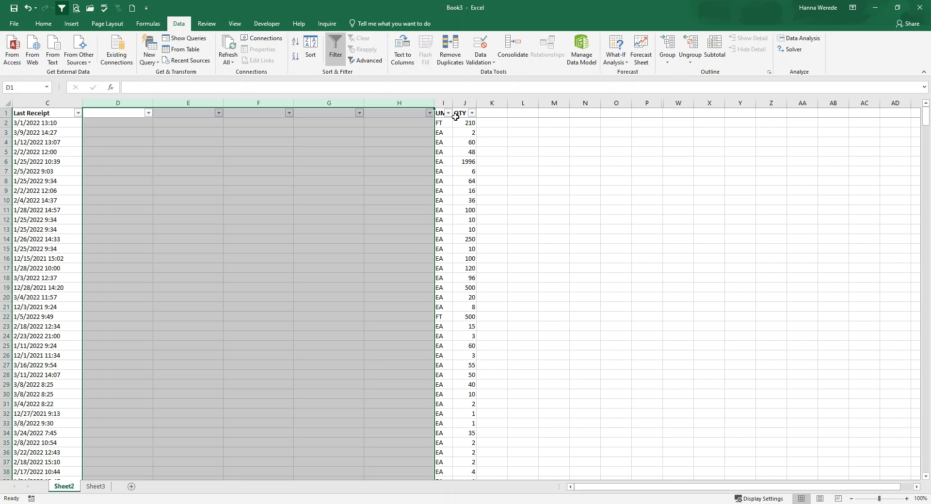
pyautogui.moveTo(443, 103); pyautogui.dragTo(465, 103)
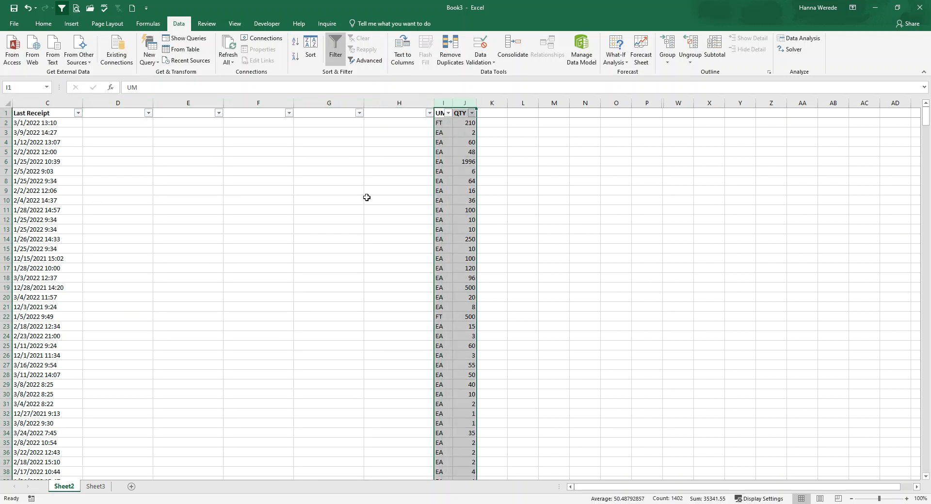
# Step: Try to run Text to Columns with an empty cell in column E selected
pyautogui.click(38, 150)
pyautogui.click(66, 99)
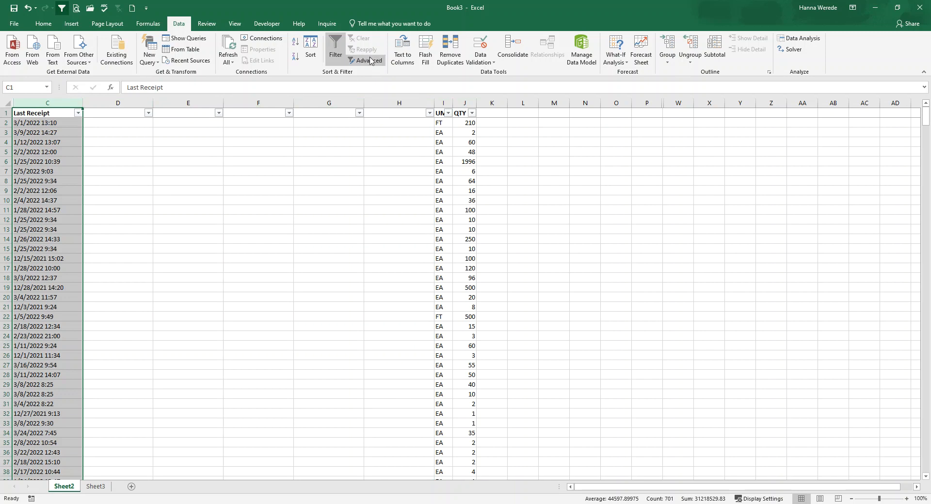
pyautogui.click(402, 50)
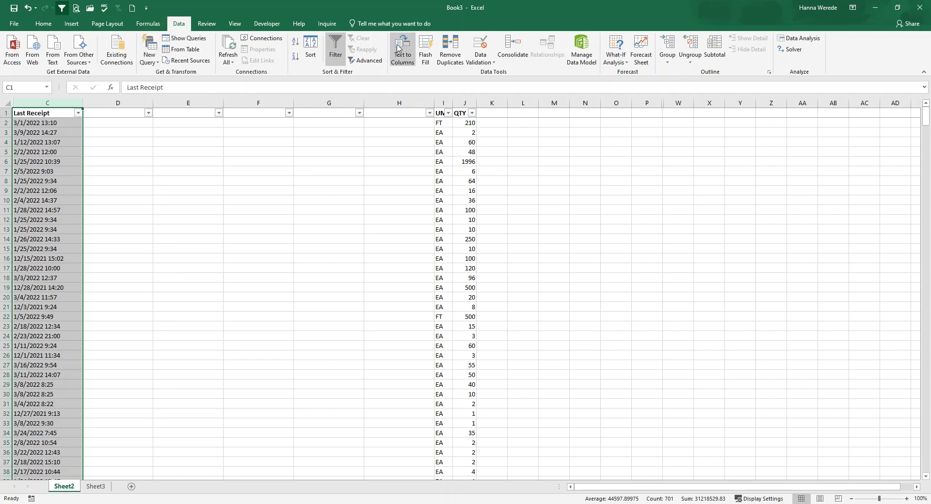
pyautogui.click(201, 160)
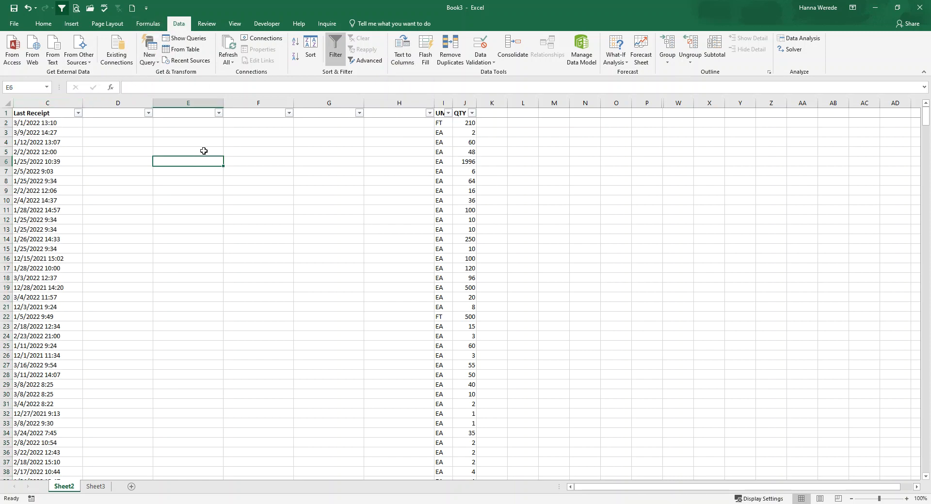
pyautogui.click(397, 53)
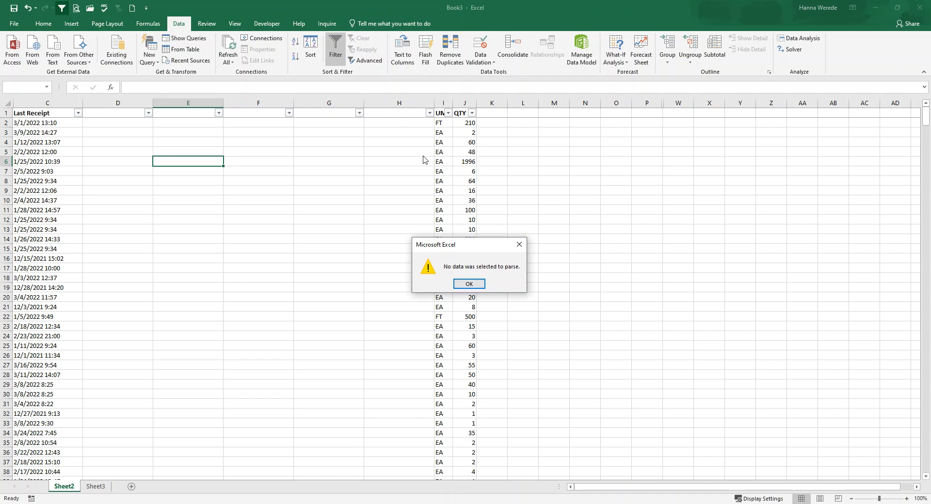
pyautogui.click(469, 284)
# Step: Start Text to Columns on the Last Receipt column as Delimited, adding a space as the Other delimiter alongside Tab
pyautogui.click(65, 104)
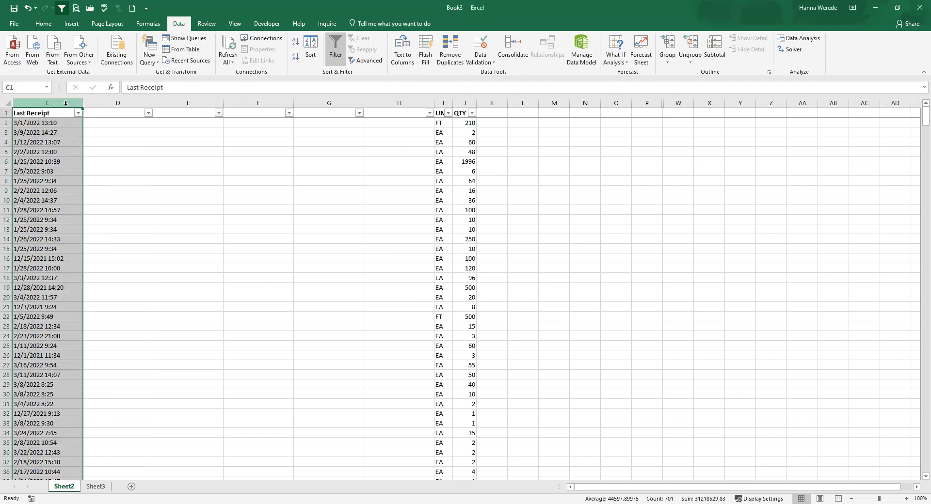
pyautogui.click(402, 49)
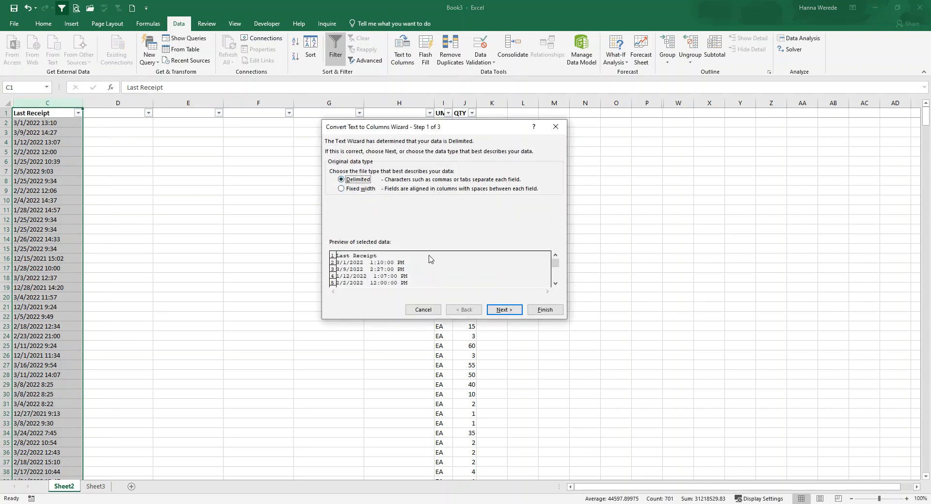
pyautogui.click(496, 309)
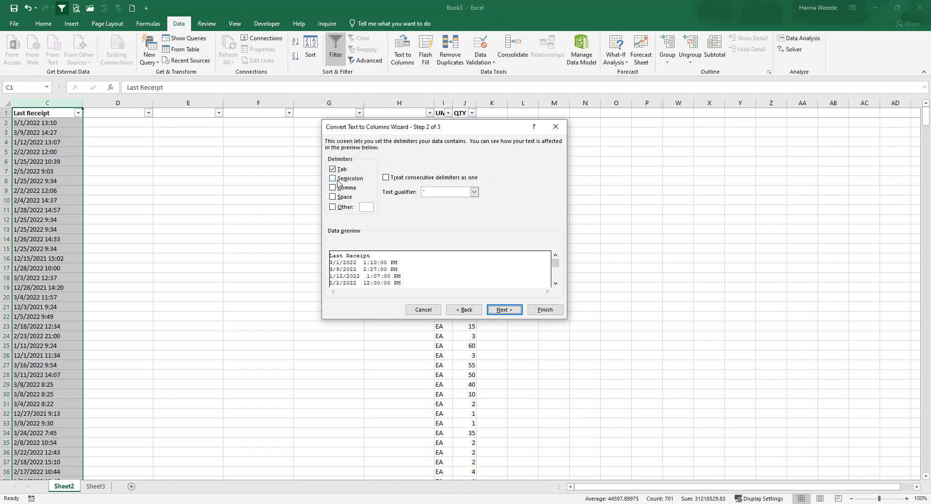
pyautogui.click(333, 207)
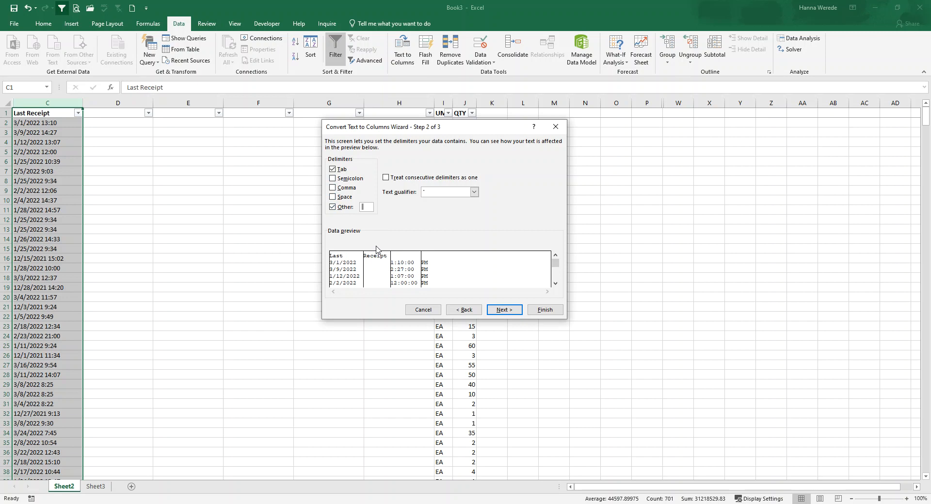
pyautogui.press('BackSpace')
# Step: Look through the data preview to check how the dates, times and AM/PM markers are separated
pyautogui.click(555, 283)
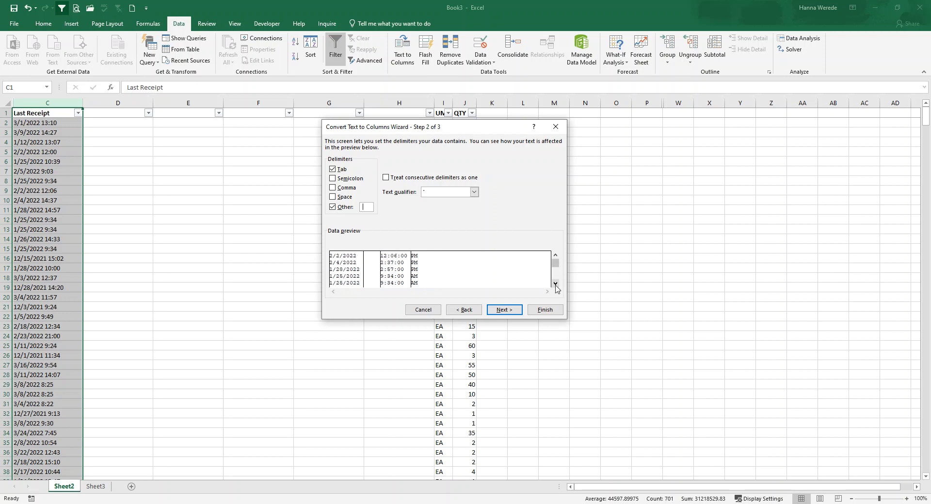
pyautogui.click(555, 283)
pyautogui.click(555, 283)
pyautogui.click(556, 283)
pyautogui.click(555, 283)
pyautogui.click(555, 283)
pyautogui.click(556, 283)
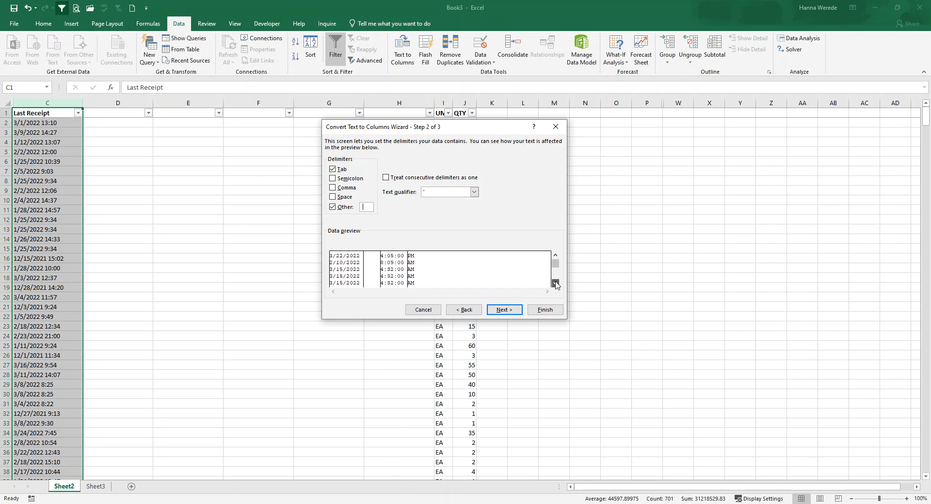
pyautogui.click(555, 283)
pyautogui.click(556, 283)
pyautogui.click(556, 283)
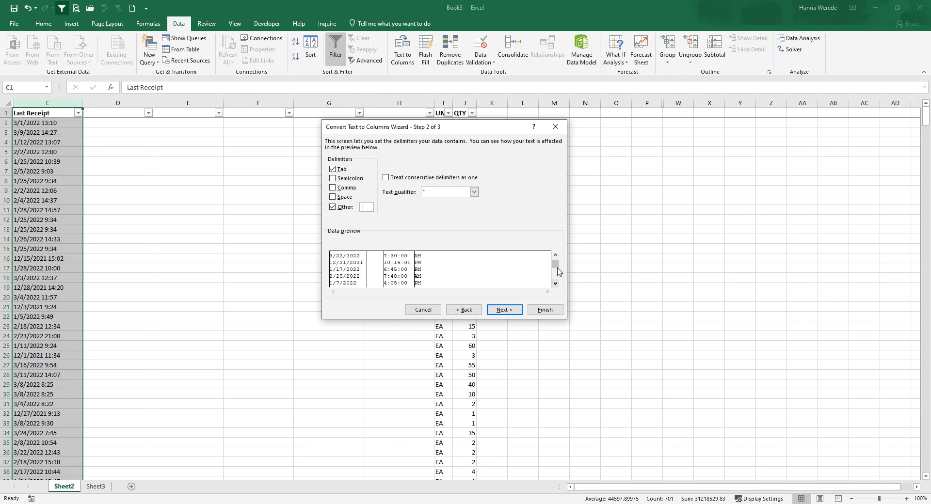
pyautogui.click(555, 283)
pyautogui.click(556, 283)
pyautogui.moveTo(558, 266); pyautogui.dragTo(554, 255)
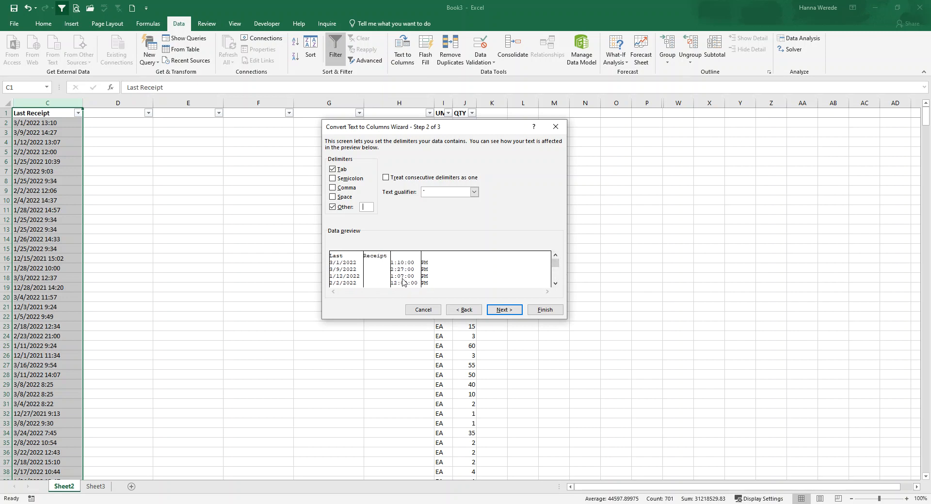
# Step: Set the first split column's data format to Date MDY and complete the split with destination $C$1
pyautogui.click(502, 312)
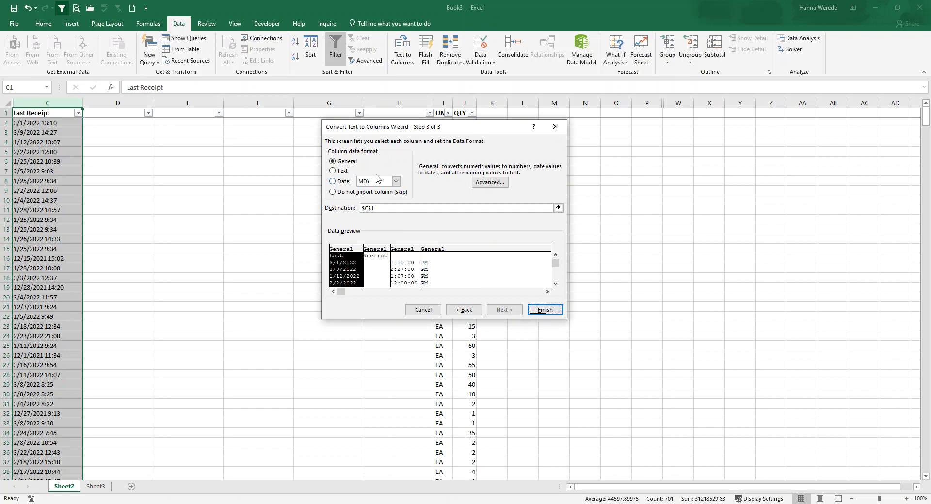
pyautogui.click(396, 182)
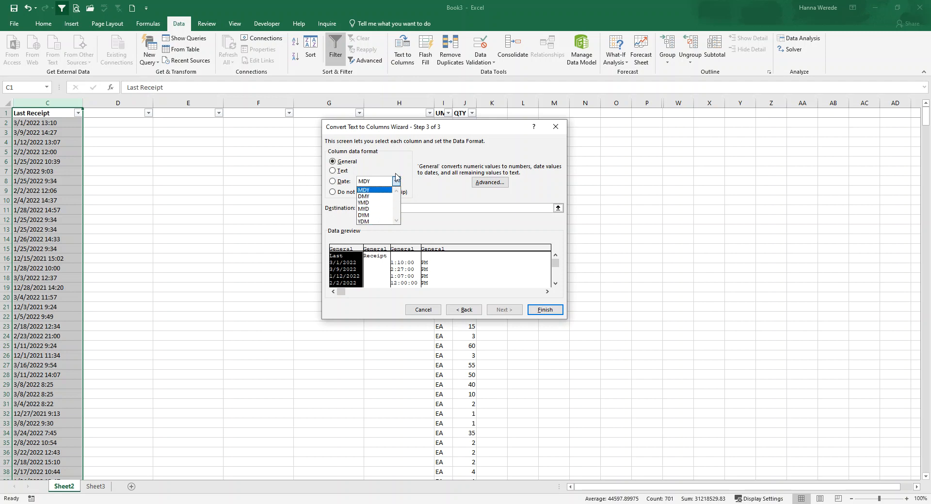
pyautogui.click(470, 224)
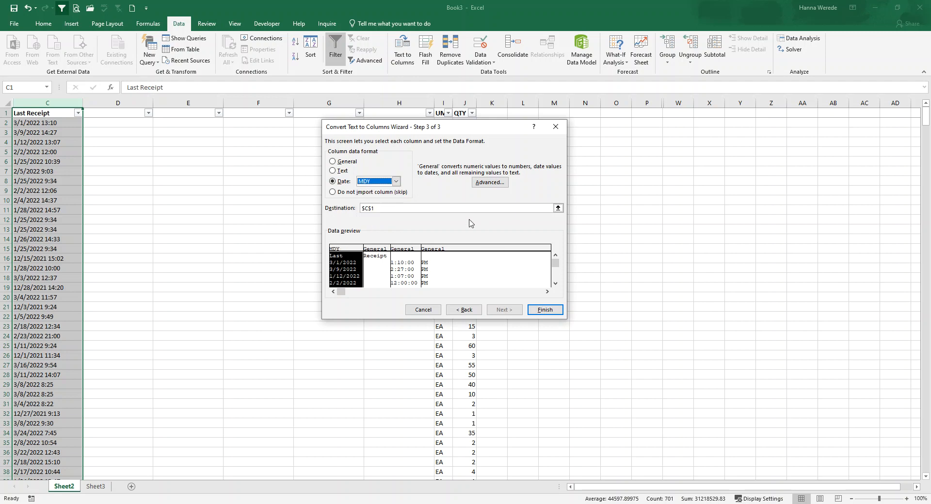
pyautogui.click(553, 312)
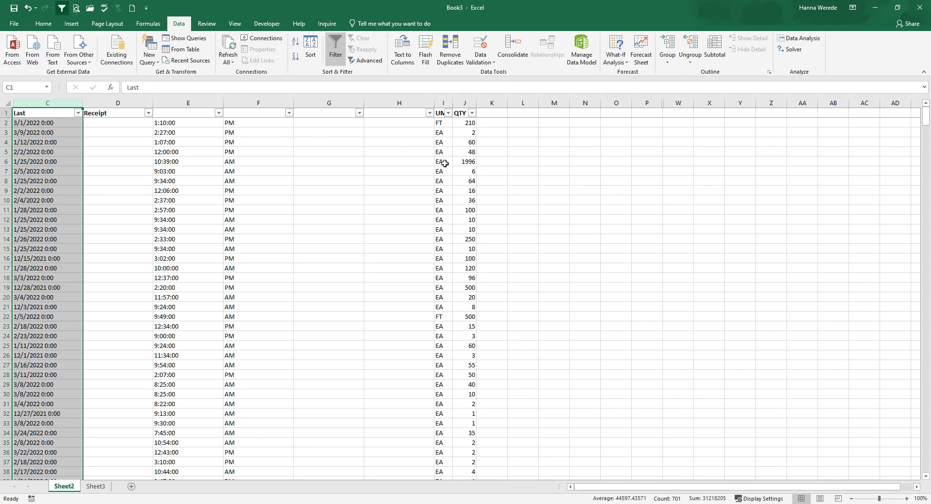
# Step: Review the split data, including the date column's filter options and the AM/PM values in column F
pyautogui.click(124, 183)
pyautogui.scroll(-5, 82, 194)
pyautogui.scroll(5, 82, 194)
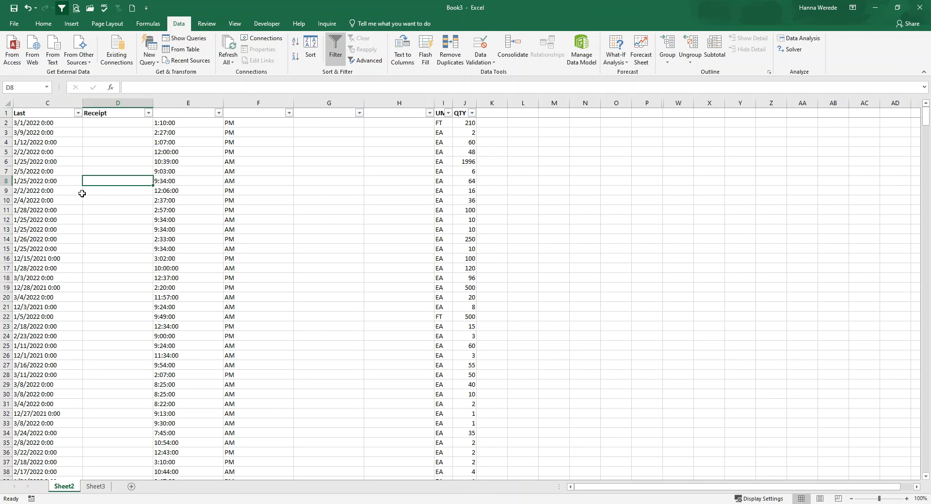
pyautogui.click(78, 113)
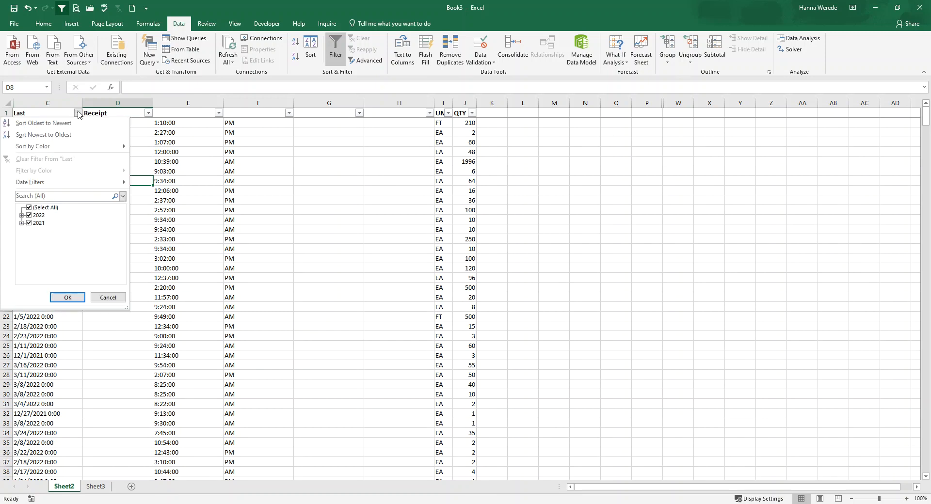
pyautogui.click(186, 224)
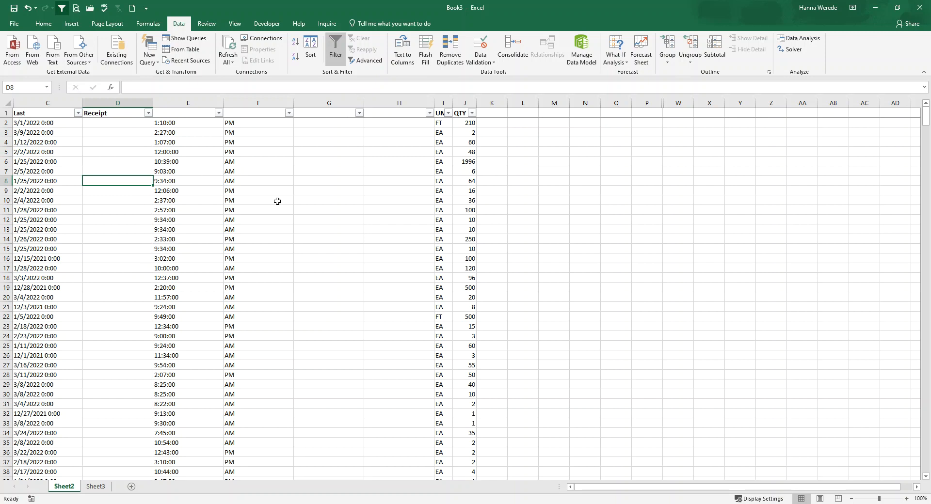
pyautogui.click(256, 125)
pyautogui.click(254, 173)
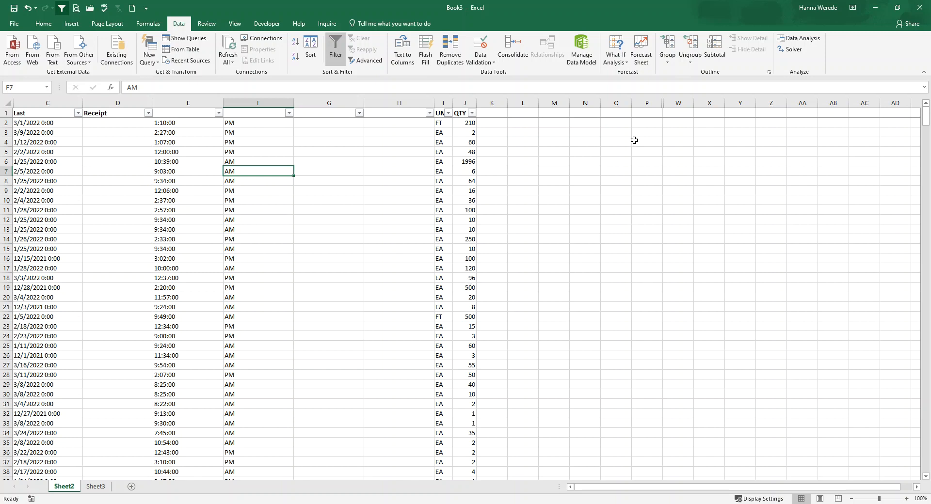
# Step: Unhide the hidden columns between P and W
pyautogui.moveTo(594, 103); pyautogui.dragTo(710, 103)
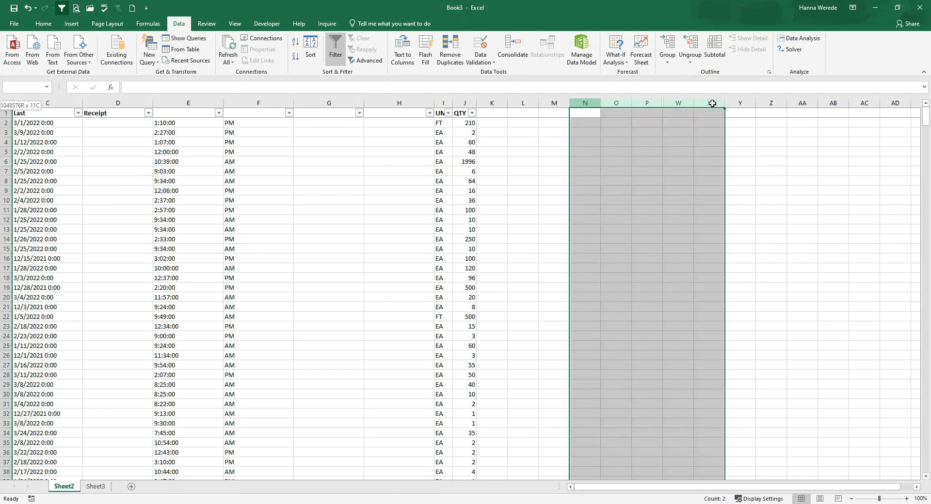
pyautogui.rightClick(710, 103)
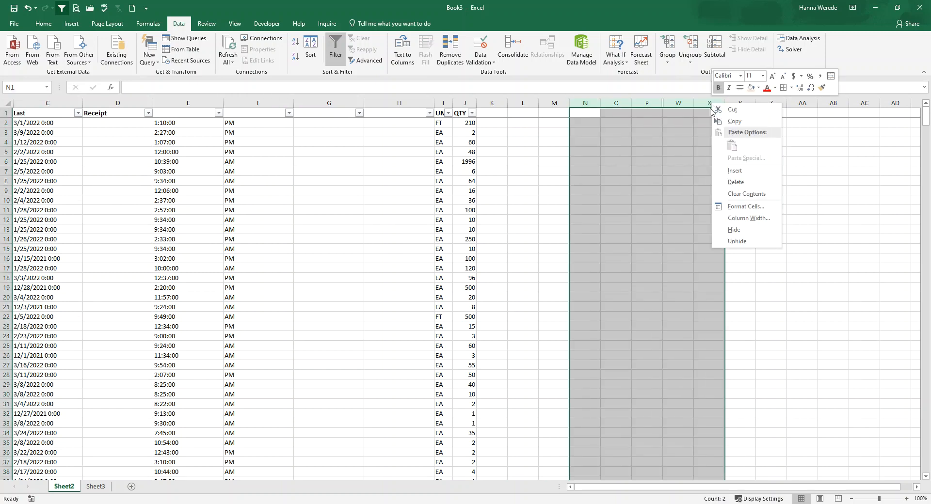
pyautogui.click(736, 241)
pyautogui.click(649, 218)
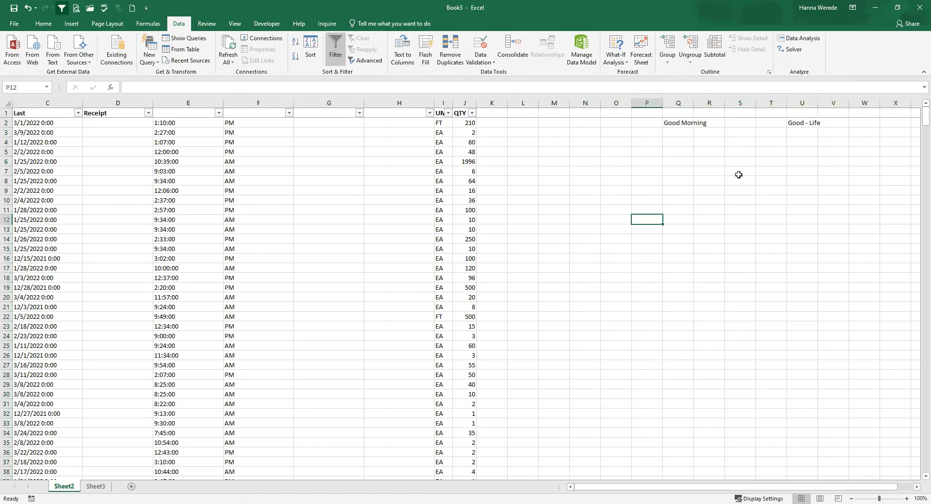
# Step: Split the "Good Morning" text in column Q with Text to Columns, using a space as the Other delimiter, General format and destination $Q$1
pyautogui.click(677, 105)
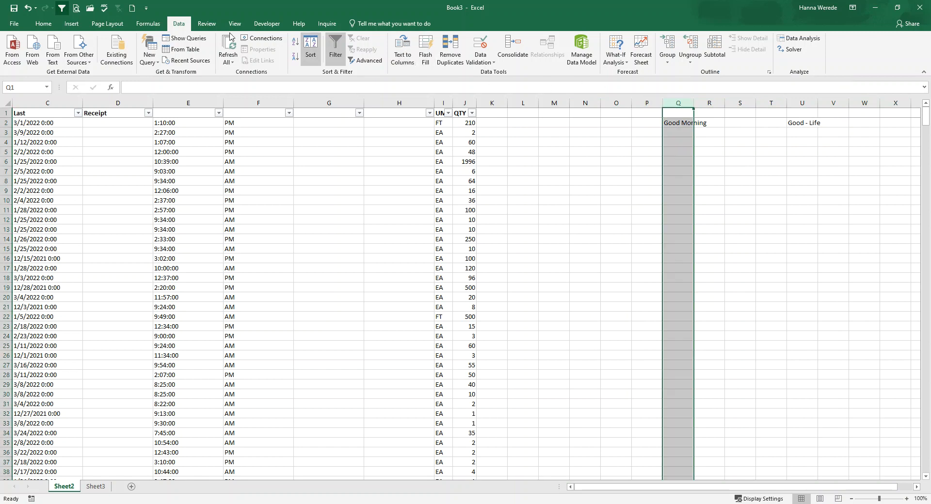
pyautogui.click(406, 59)
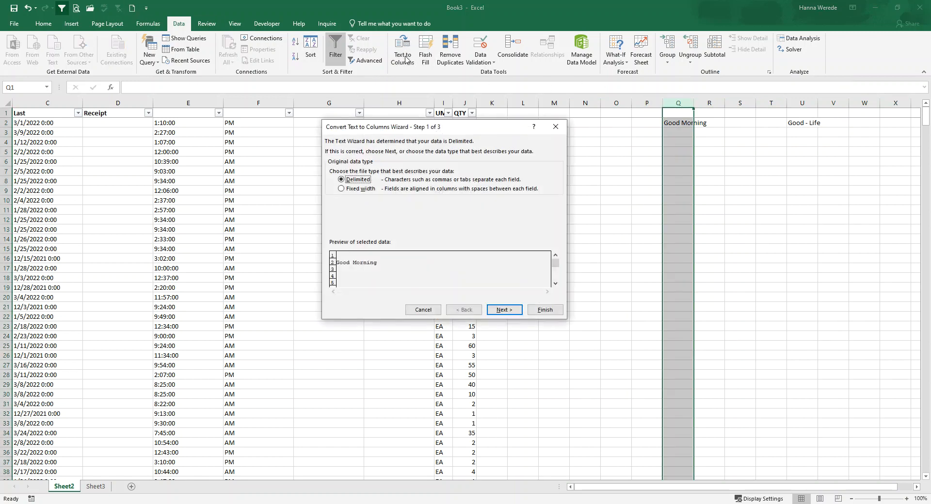
pyautogui.click(504, 309)
pyautogui.click(363, 208)
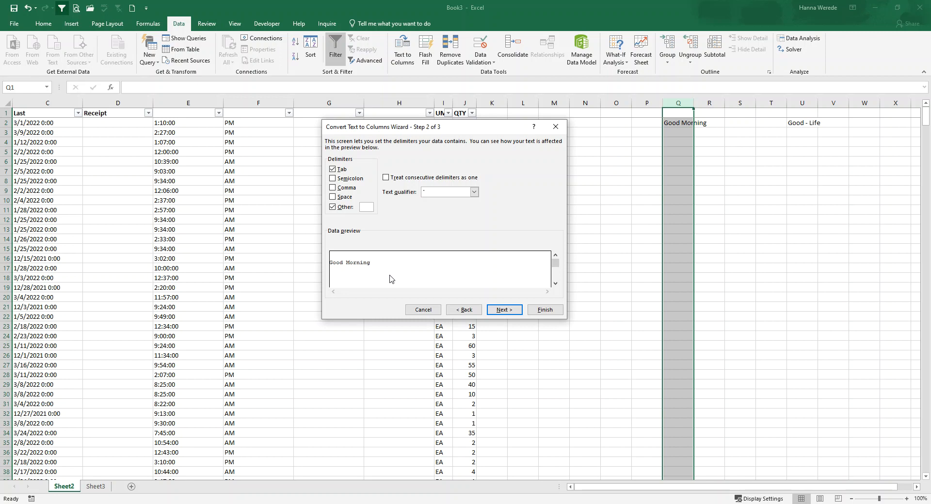
pyautogui.click(500, 310)
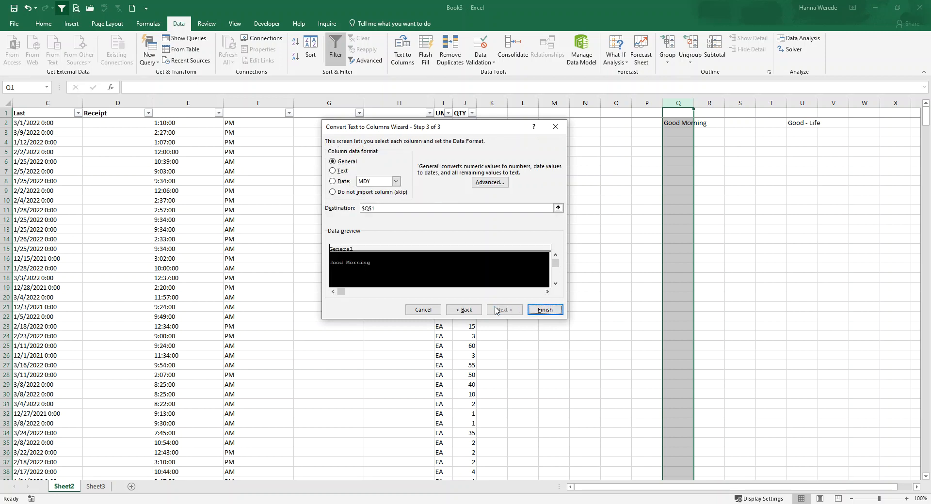
pyautogui.click(464, 310)
pyautogui.click(367, 209)
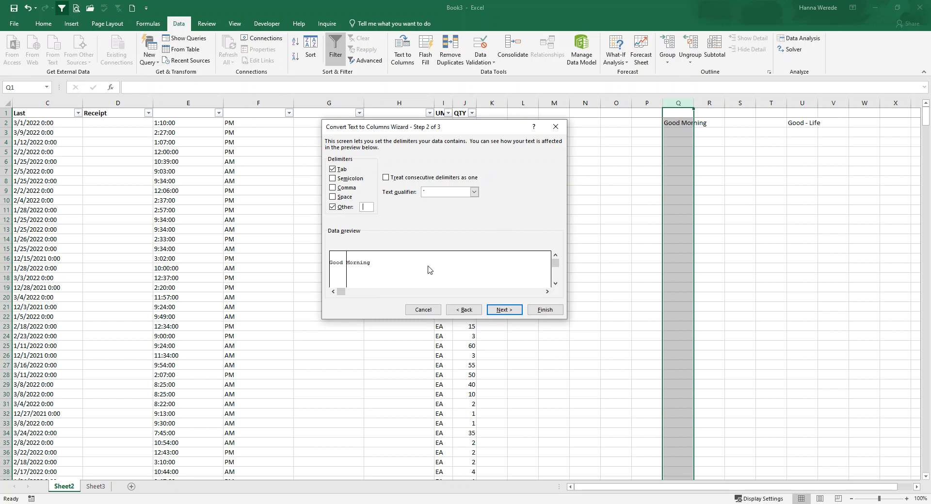
pyautogui.click(502, 313)
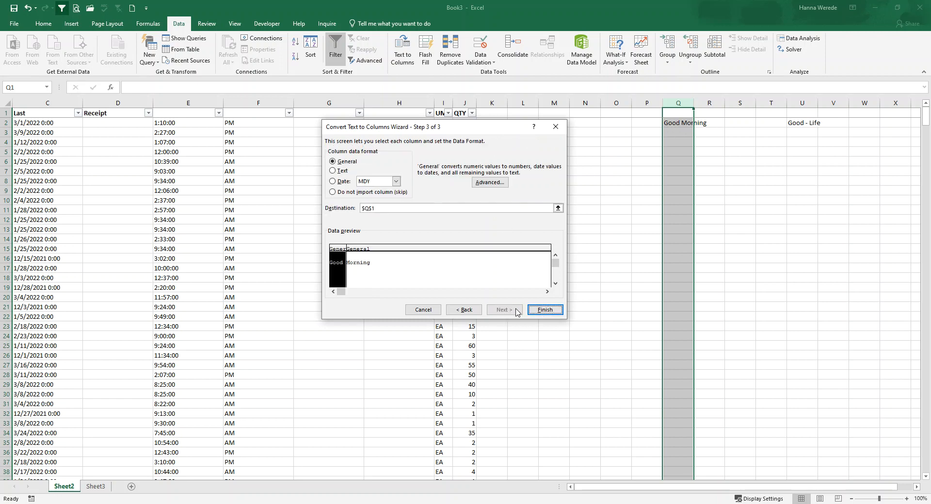
pyautogui.click(546, 311)
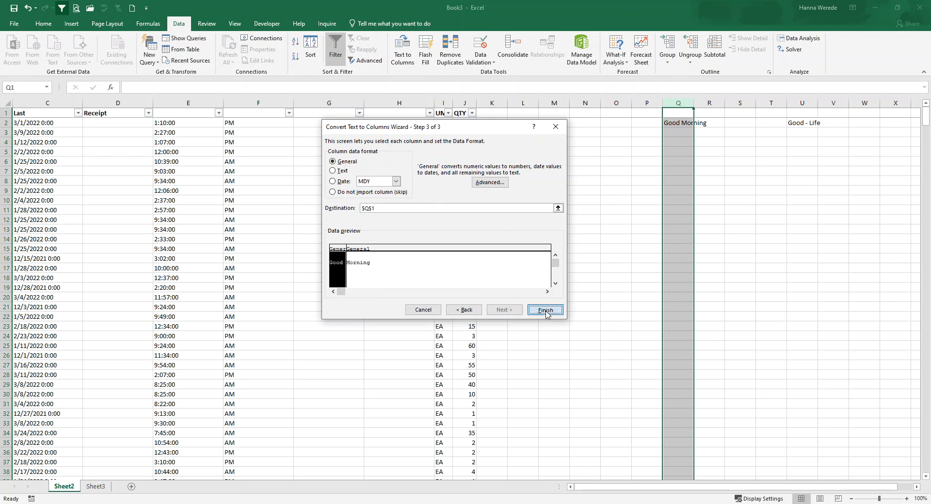
# Step: Check the split "Good Morning" text in cells Q2 and R2
pyautogui.click(681, 142)
pyautogui.click(684, 122)
pyautogui.click(709, 122)
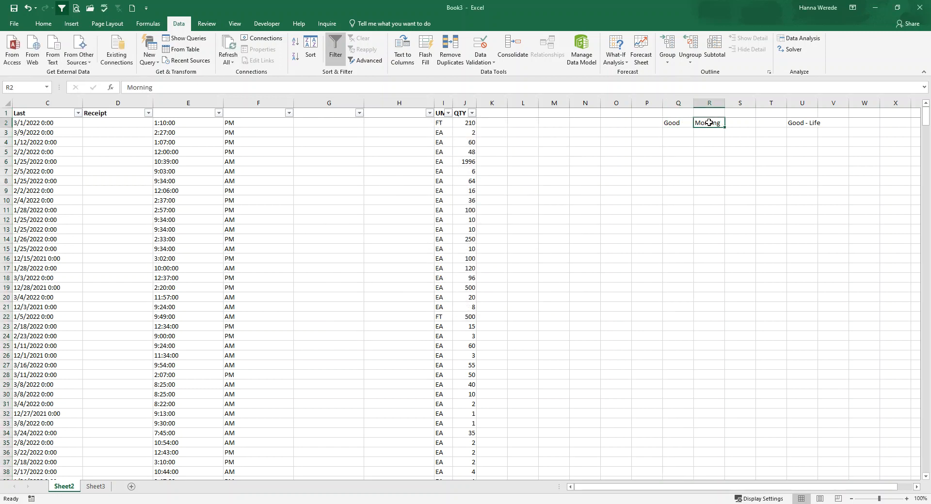
# Step: Widen column U to fit "Good - Life" and split it into columns, delimited by Tab and a space as Other, General format, destination $U$1
pyautogui.click(801, 122)
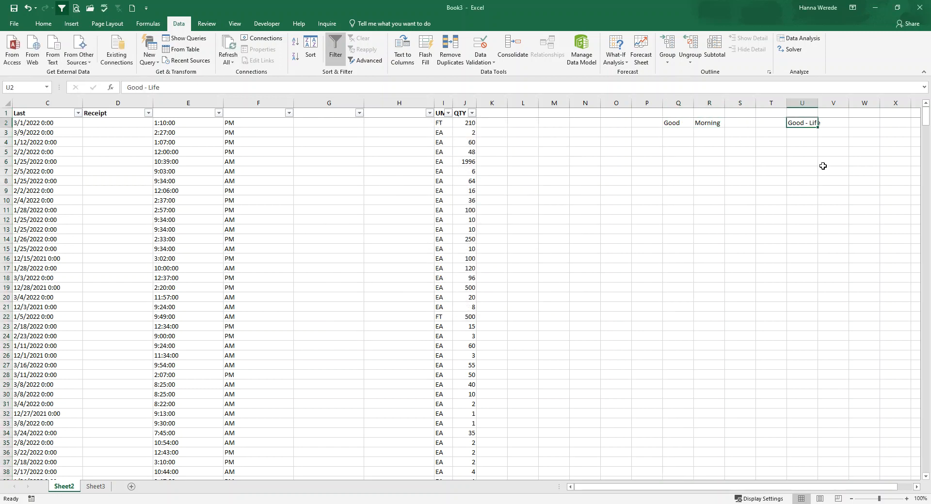
pyautogui.moveTo(818, 103); pyautogui.dragTo(824, 103)
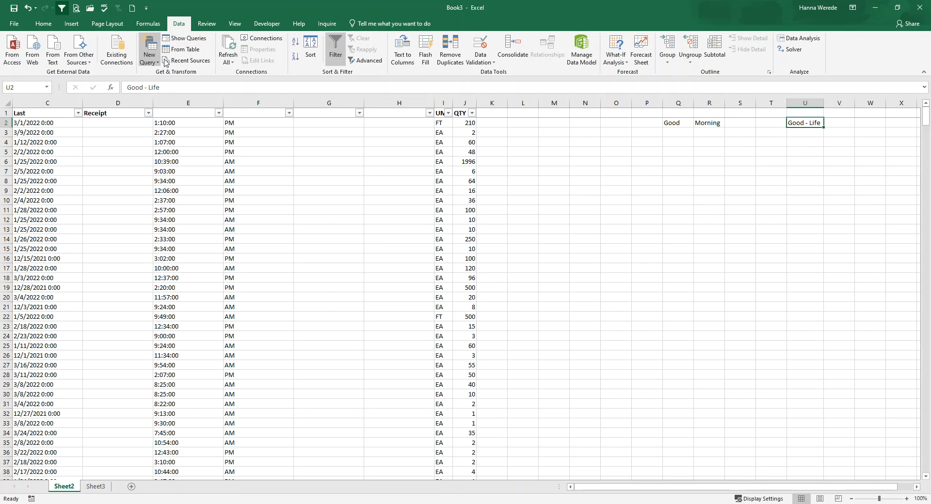
pyautogui.click(805, 103)
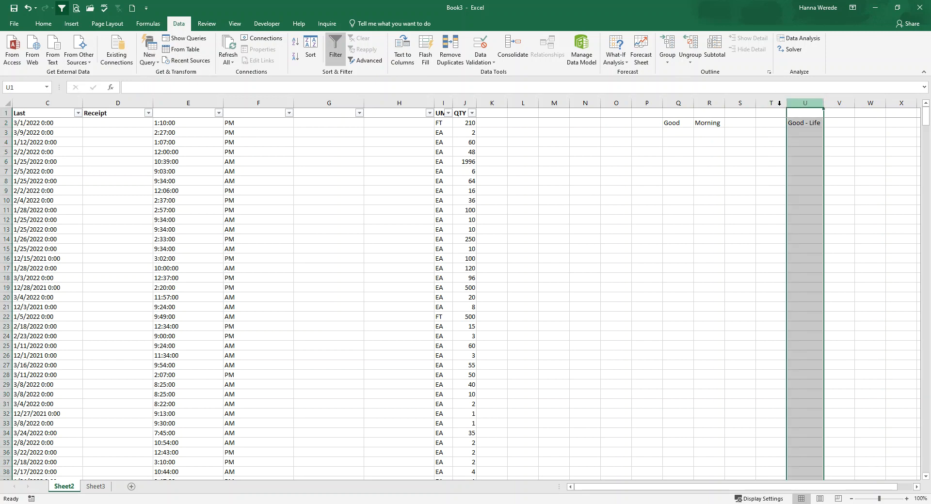
pyautogui.click(403, 55)
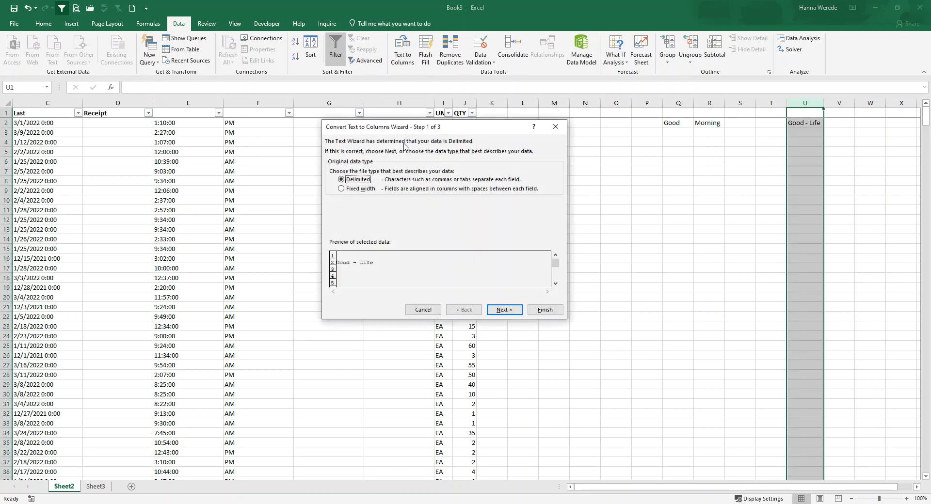
pyautogui.click(503, 310)
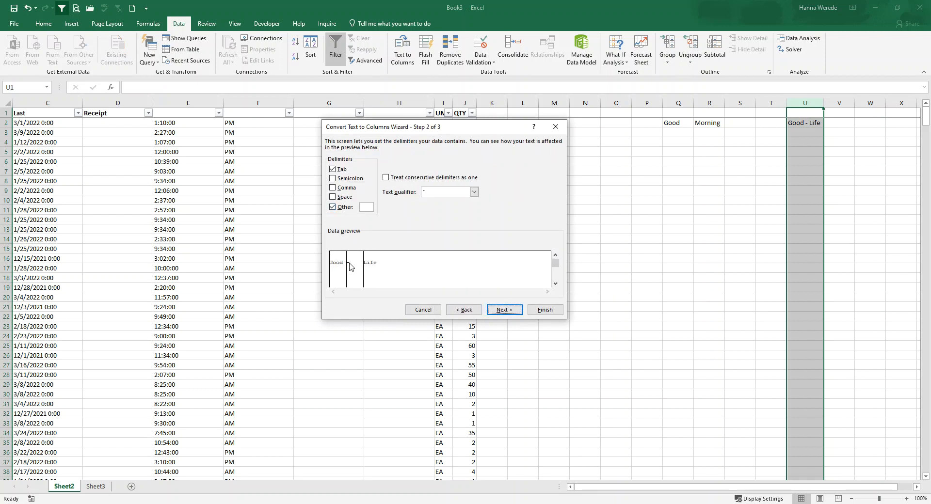
pyautogui.click(333, 207)
pyautogui.click(367, 207)
pyautogui.click(333, 207)
pyautogui.click(332, 207)
pyautogui.click(332, 207)
pyautogui.click(501, 314)
pyautogui.click(542, 310)
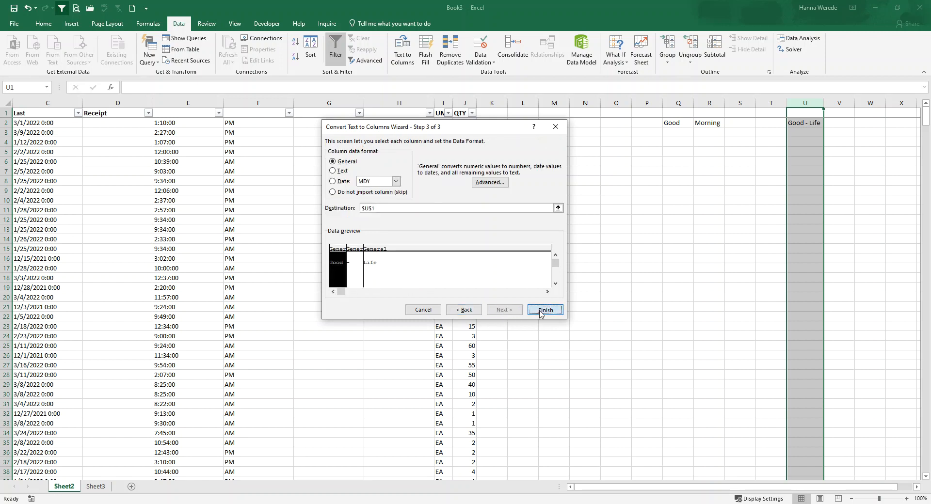
# Step: Check the split "Good - Life" text in cells U2, V2 and W2
pyautogui.click(743, 206)
pyautogui.click(803, 125)
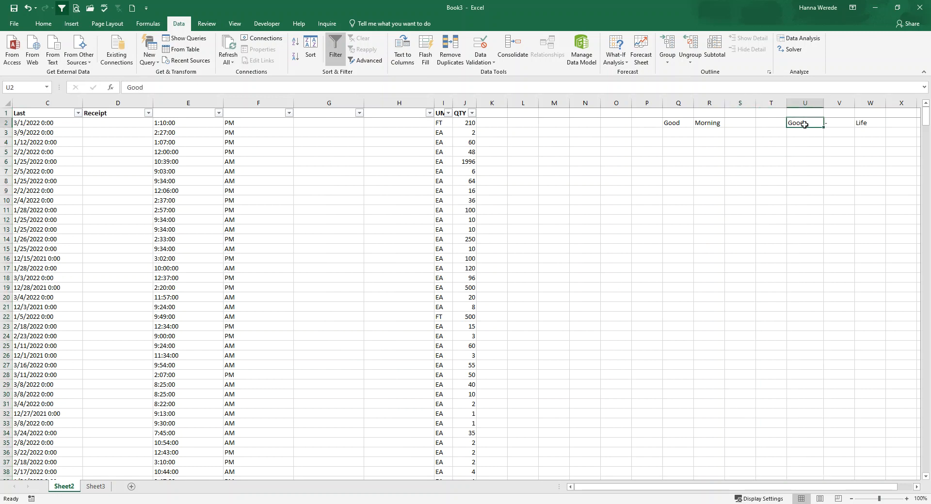
pyautogui.click(830, 123)
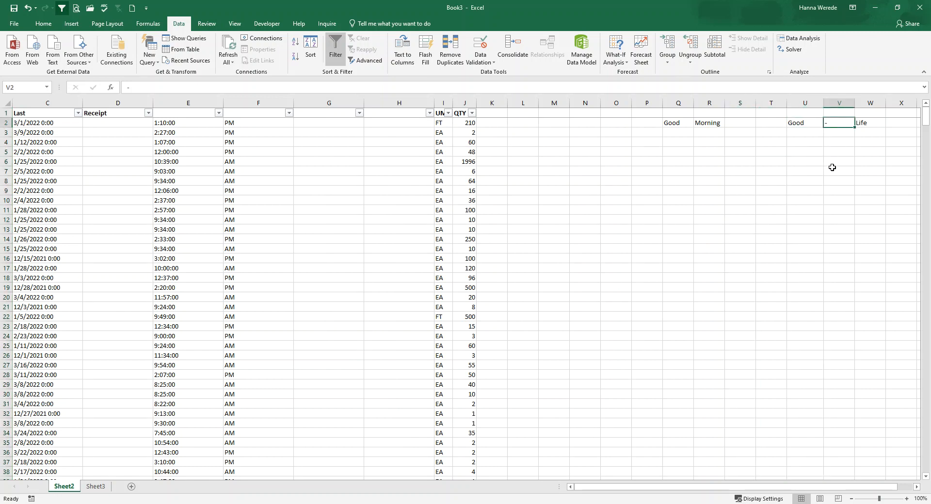
pyautogui.click(867, 124)
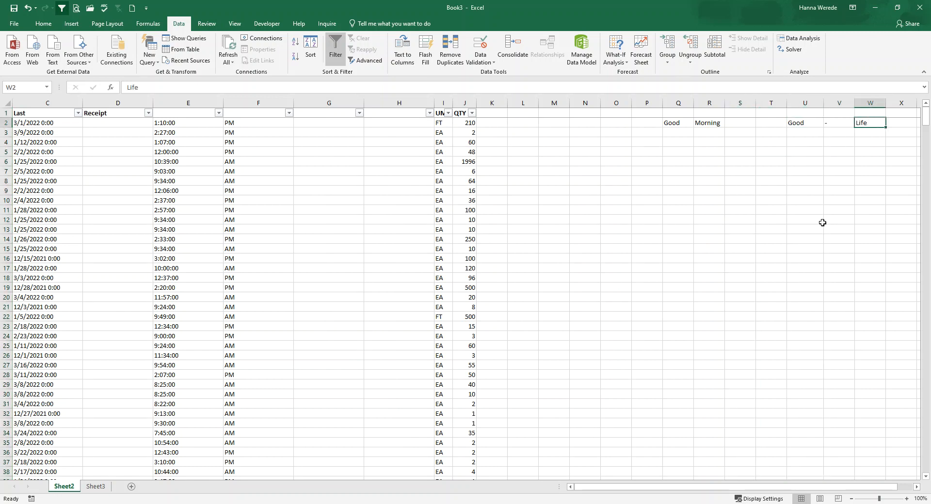